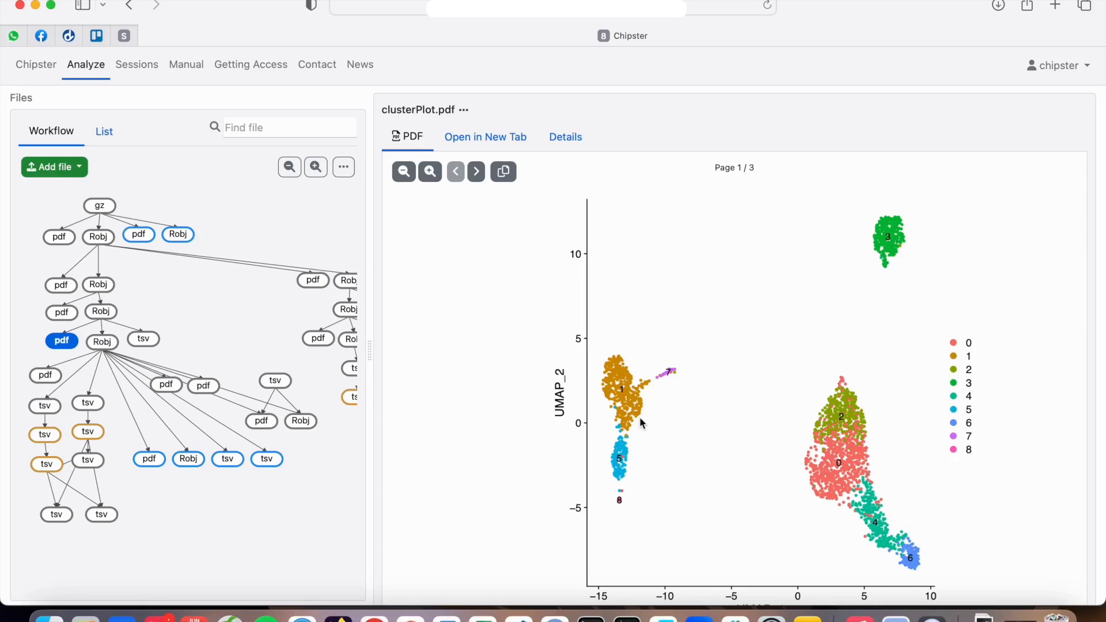
scroll(640, 417, up, 5)
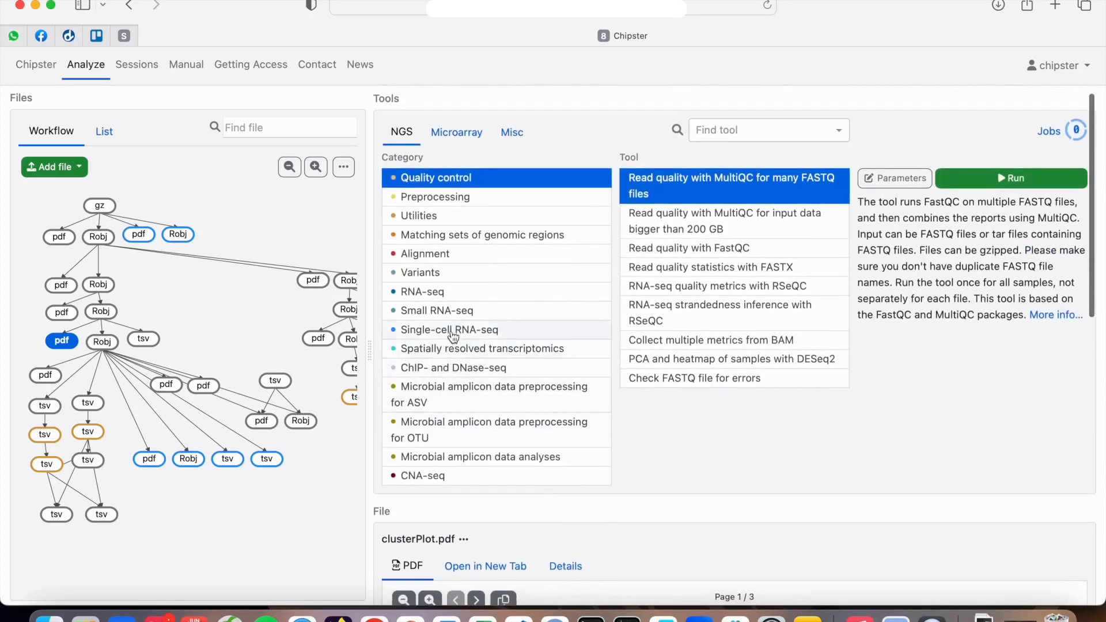
Step: Preview markers.tsv among the Single-cell RNA-seq tools, then choose SingleR cluster annotation
click(502, 329)
click(783, 348)
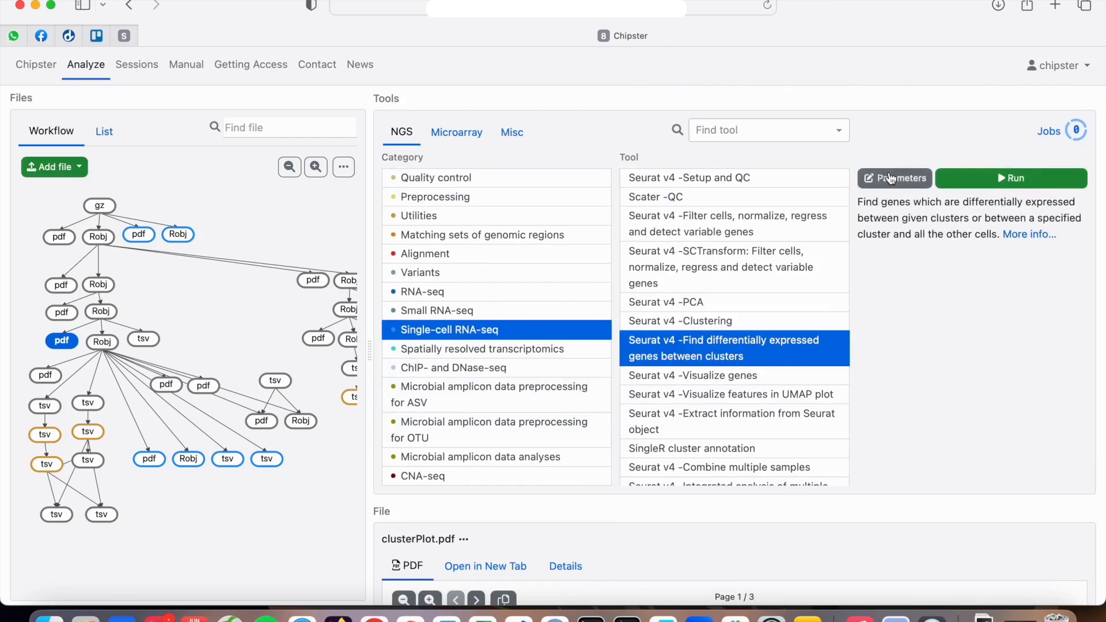
click(88, 403)
scroll(442, 259, down, 3)
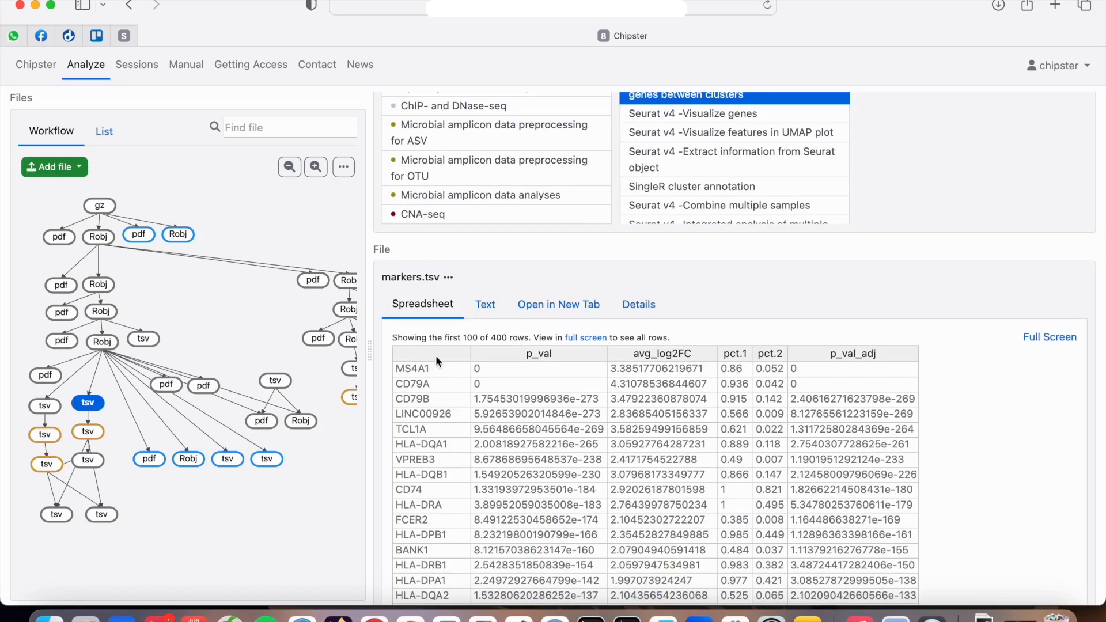
scroll(436, 469, down, 1)
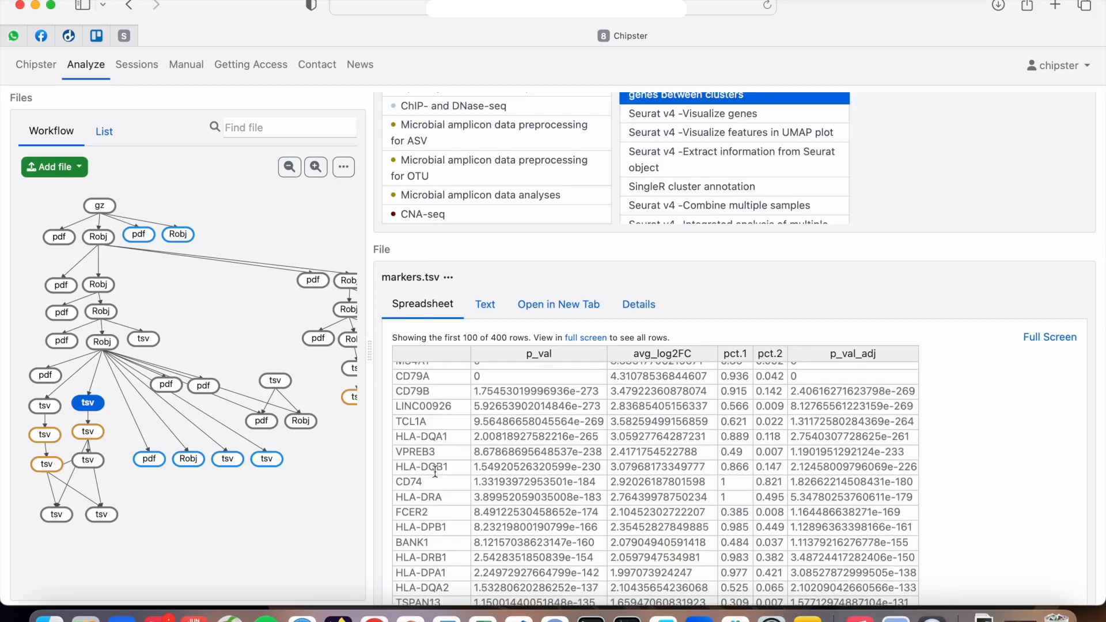
scroll(435, 470, down, 2)
scroll(435, 471, down, 1)
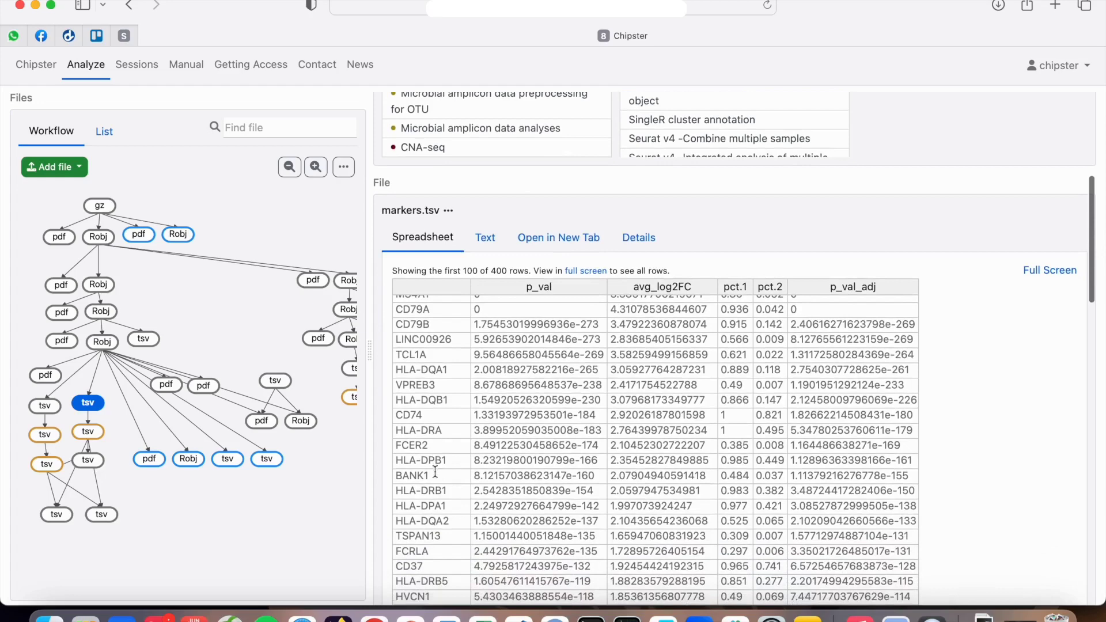
scroll(435, 470, up, 2)
scroll(435, 471, up, 2)
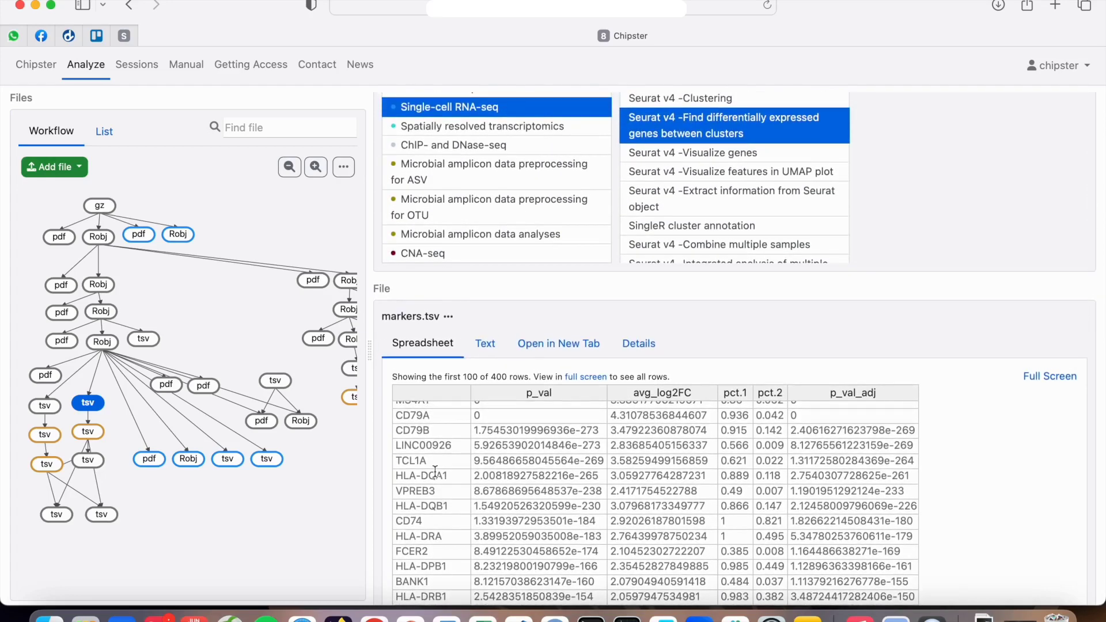
scroll(435, 471, up, 5)
click(670, 455)
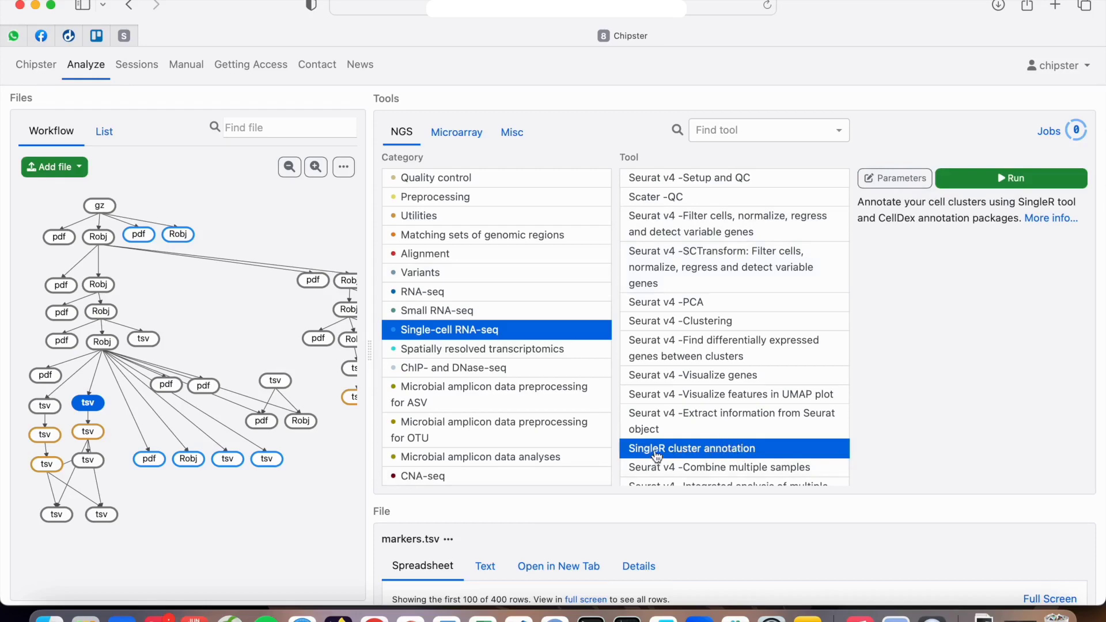
Step: Switch the SingleR input from markers.tsv to seurat_obj_clustering.Robj
click(899, 178)
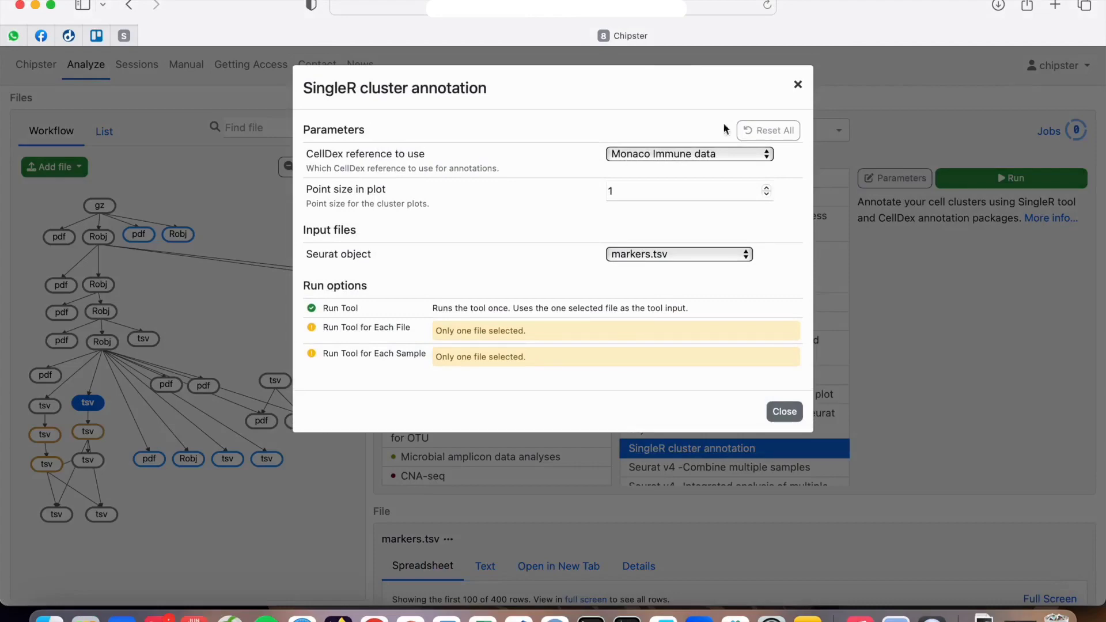
click(798, 85)
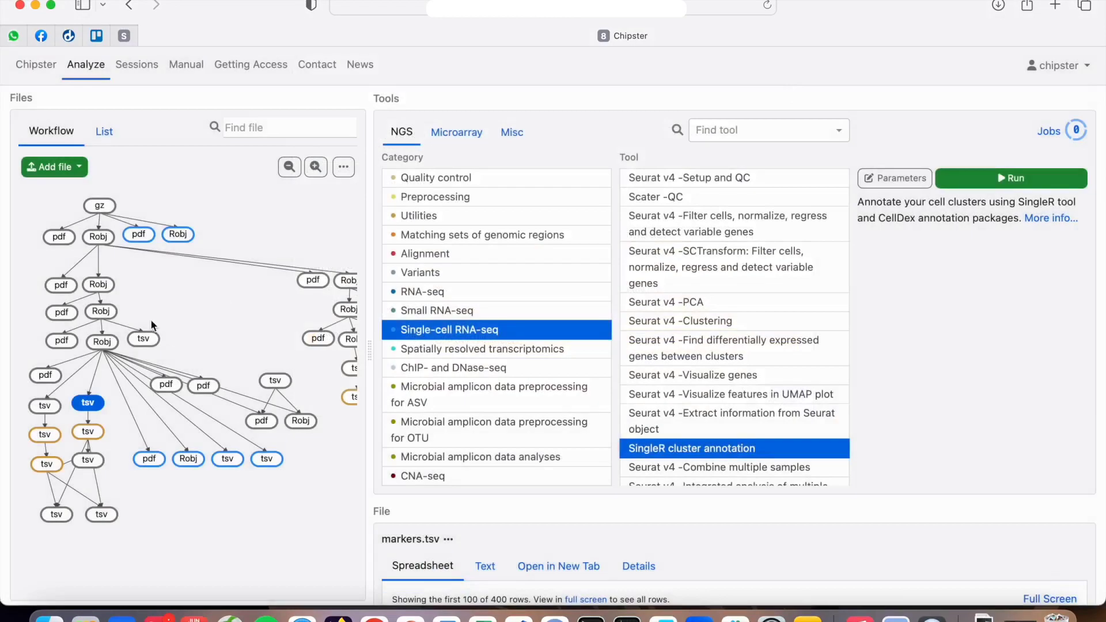
click(102, 343)
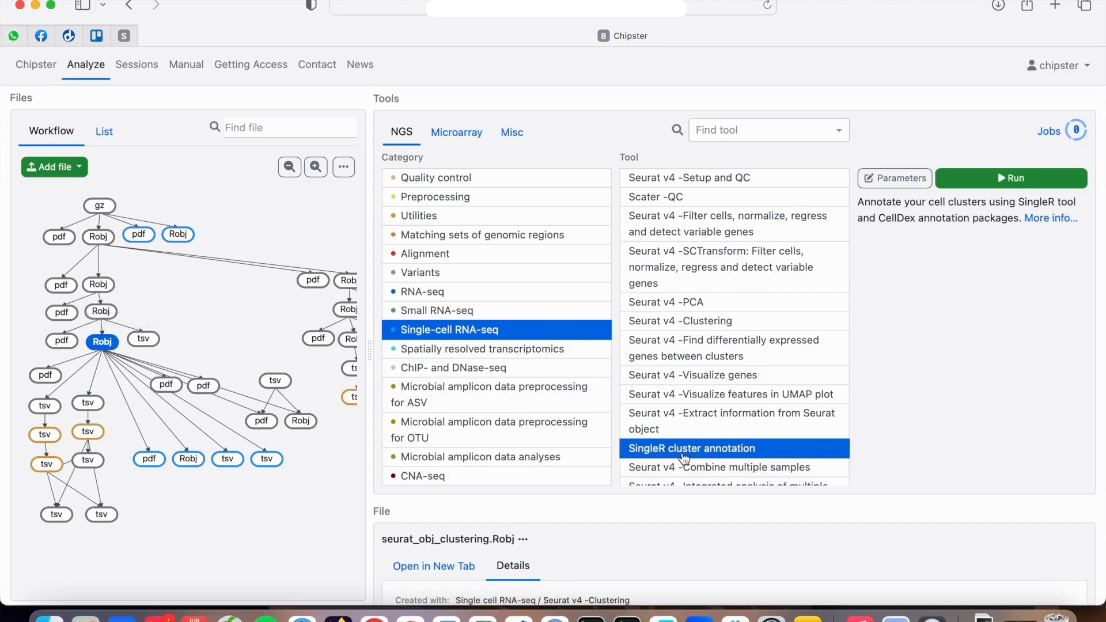
Step: Keep Monaco Immune data as the CellDex reference and close the SingleR parameters
click(903, 181)
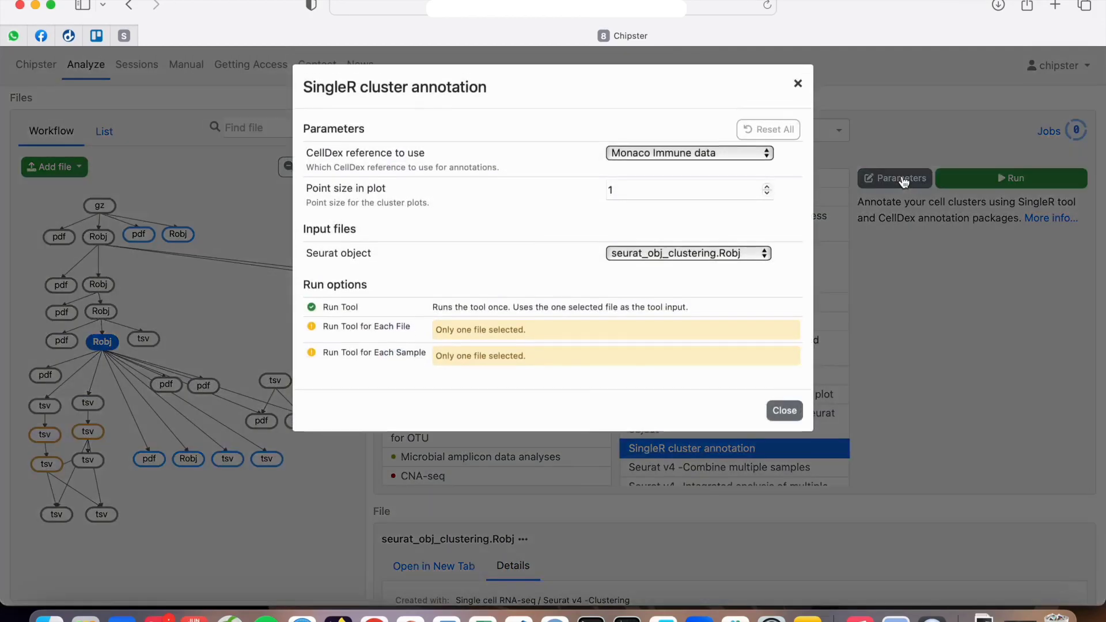
click(683, 155)
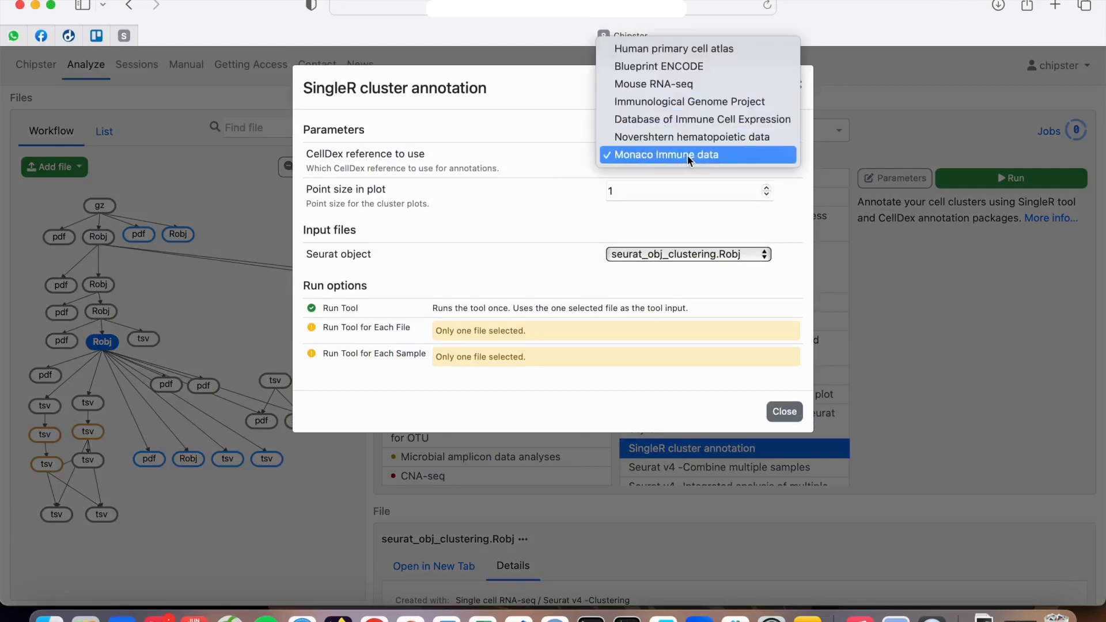
click(687, 155)
key(Escape)
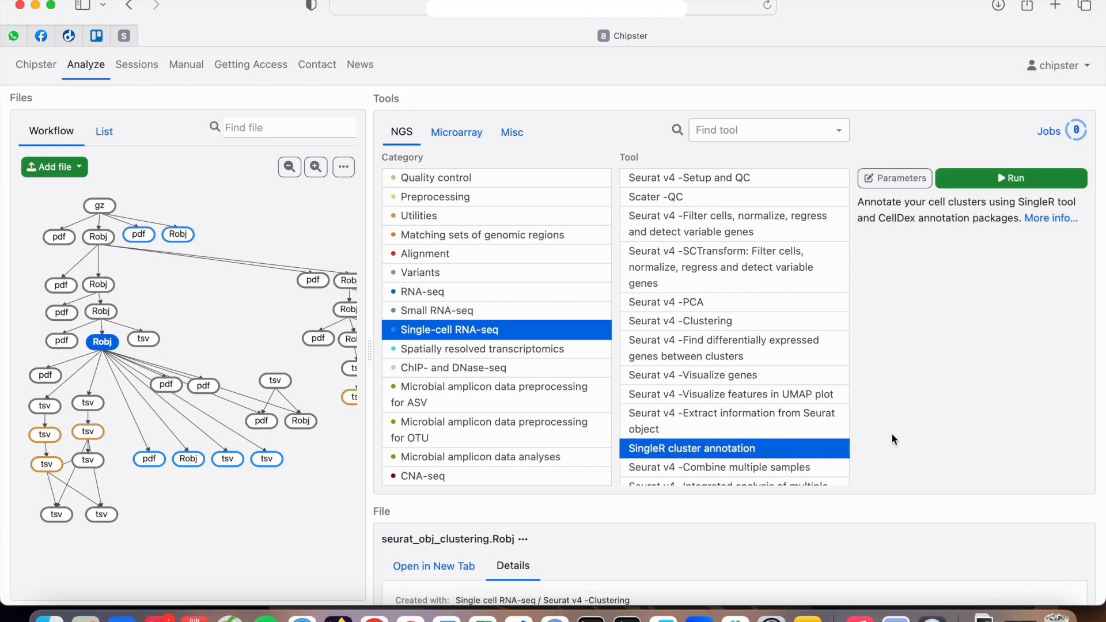
scroll(890, 433, down, 1)
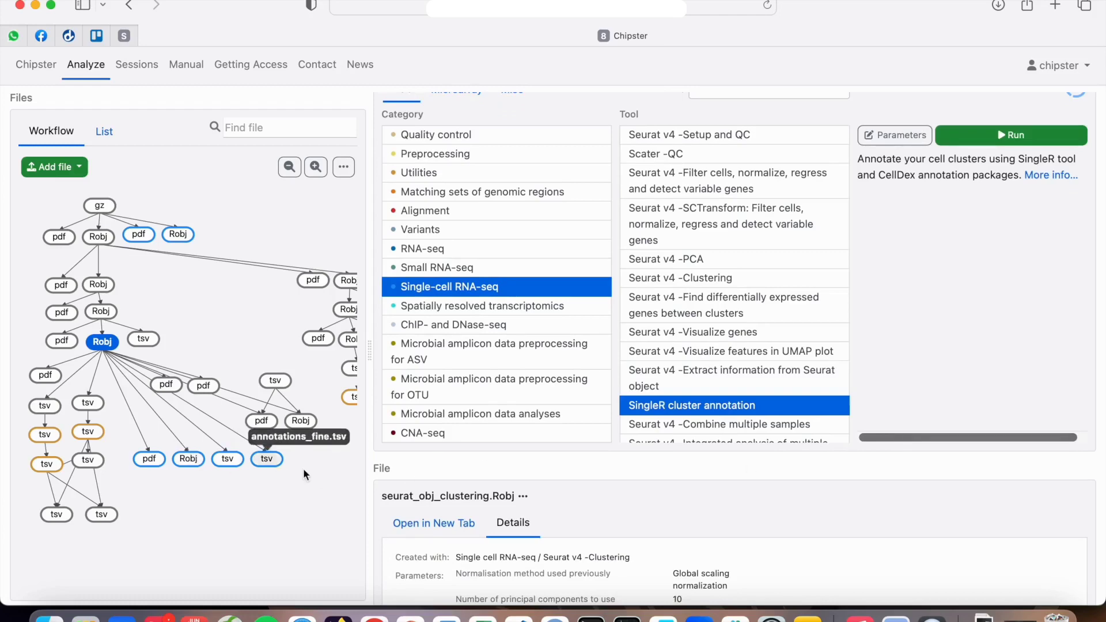
Step: Preview the annotated Robj, annotations_main.tsv cell-type counts and singleR_annotation_plots.pdf
click(165, 467)
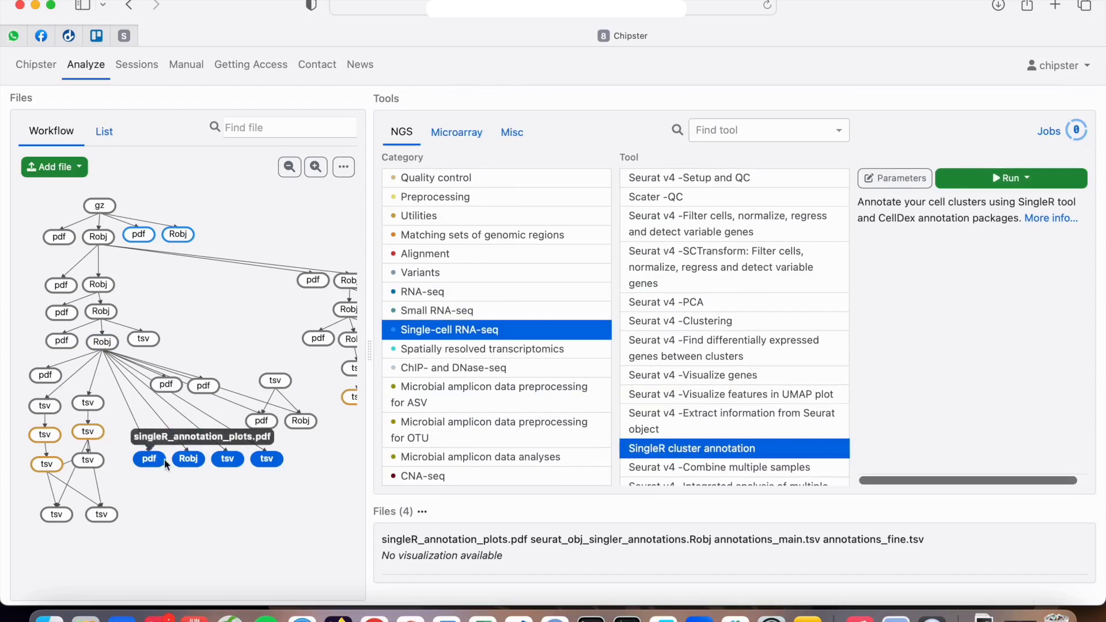
click(189, 459)
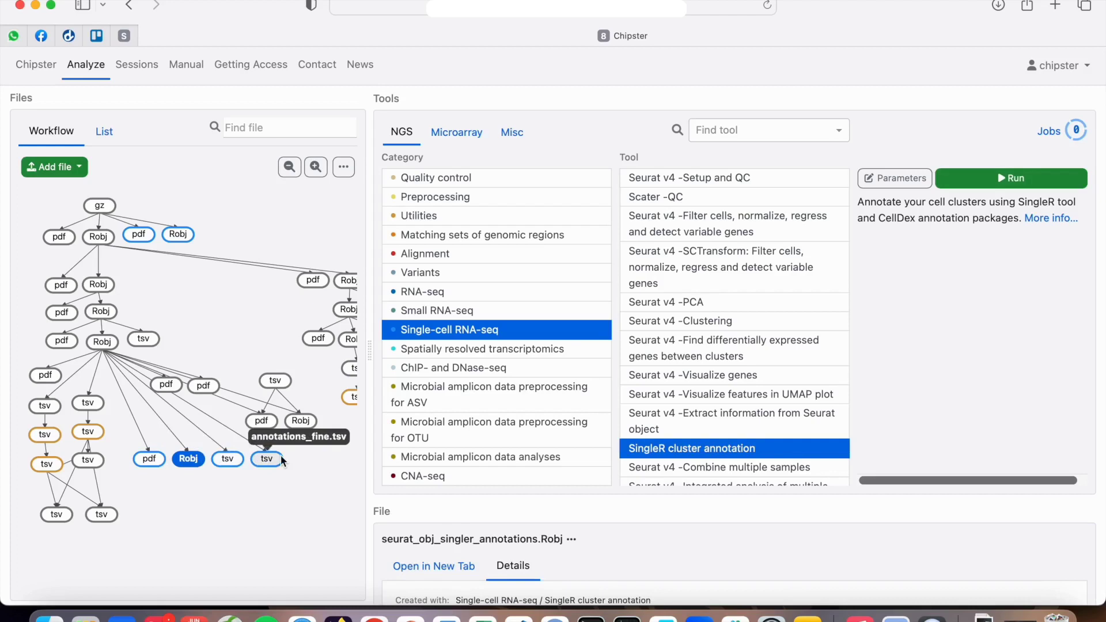
click(228, 459)
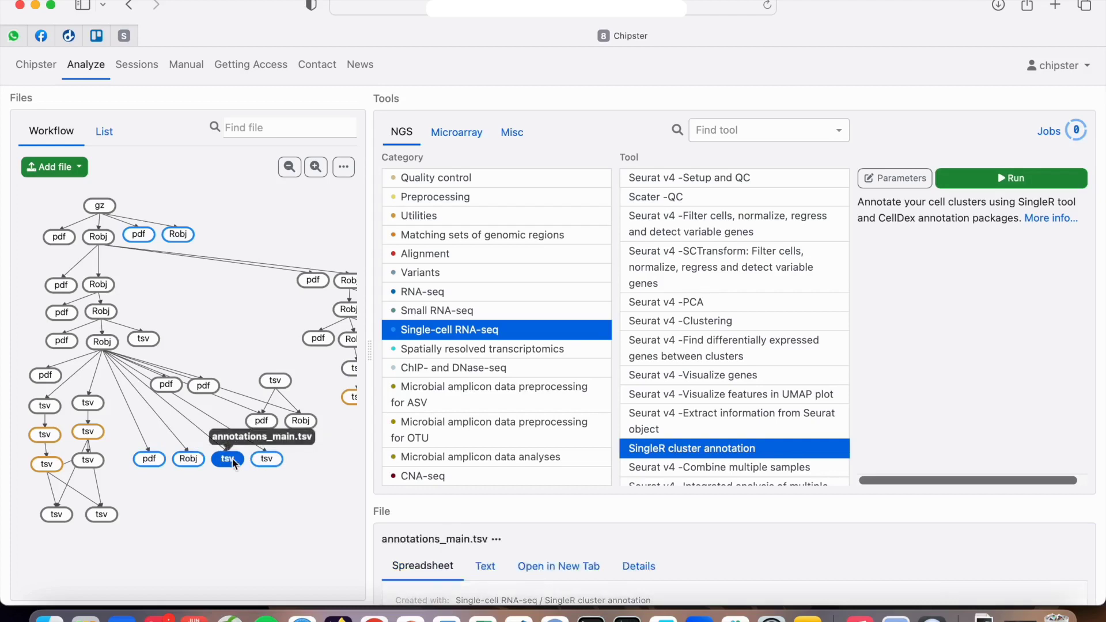
scroll(450, 519, down, 3)
scroll(450, 528, down, 1)
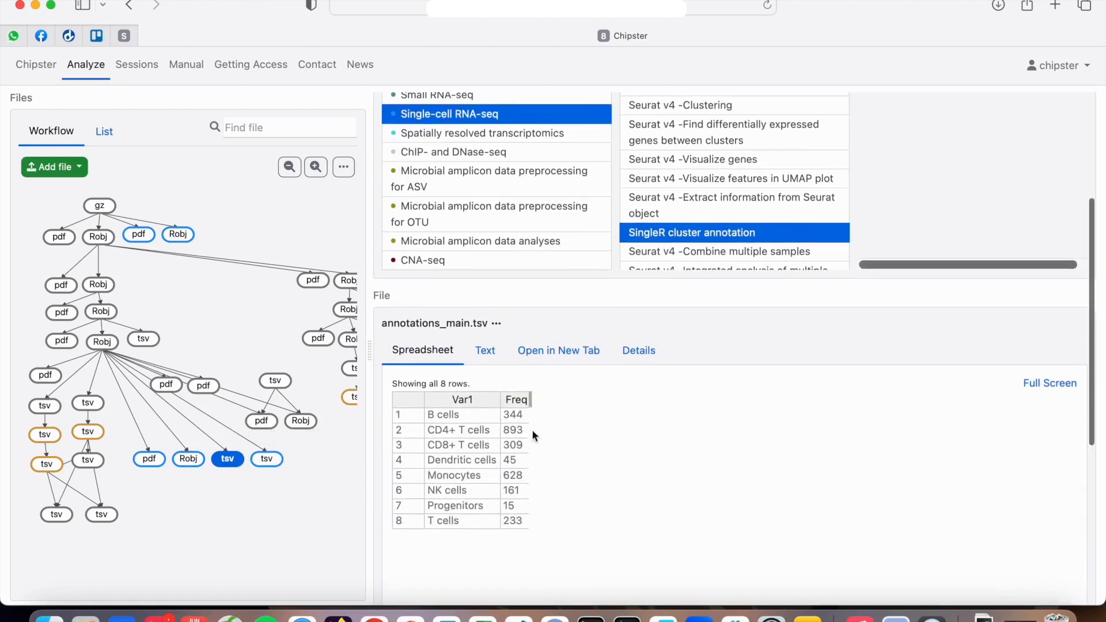
click(147, 458)
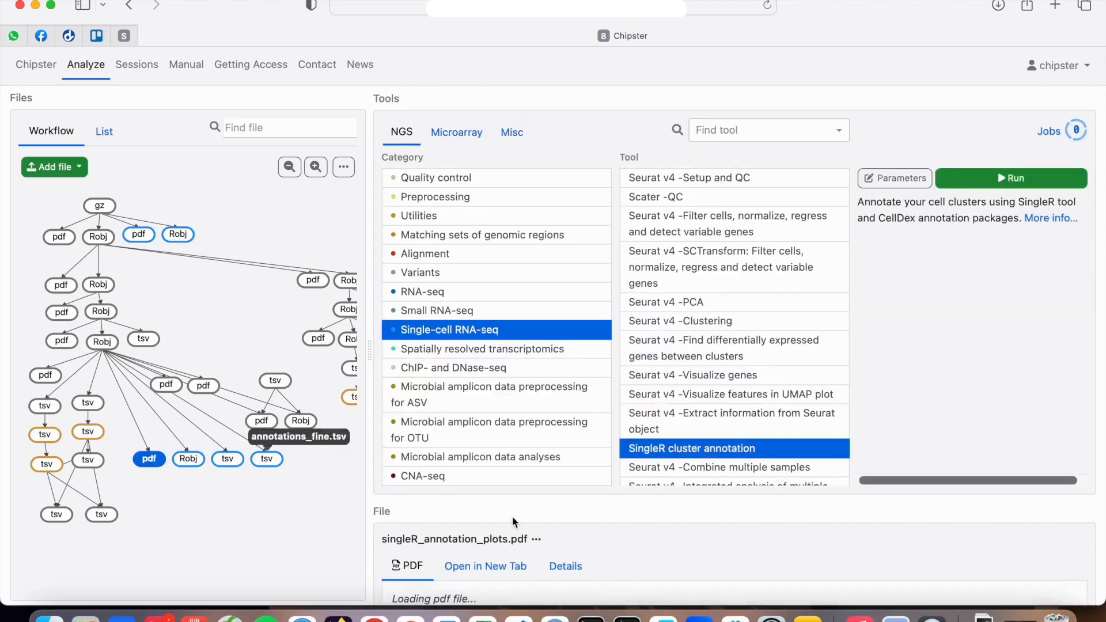
scroll(512, 516, down, 5)
scroll(512, 516, down, 1)
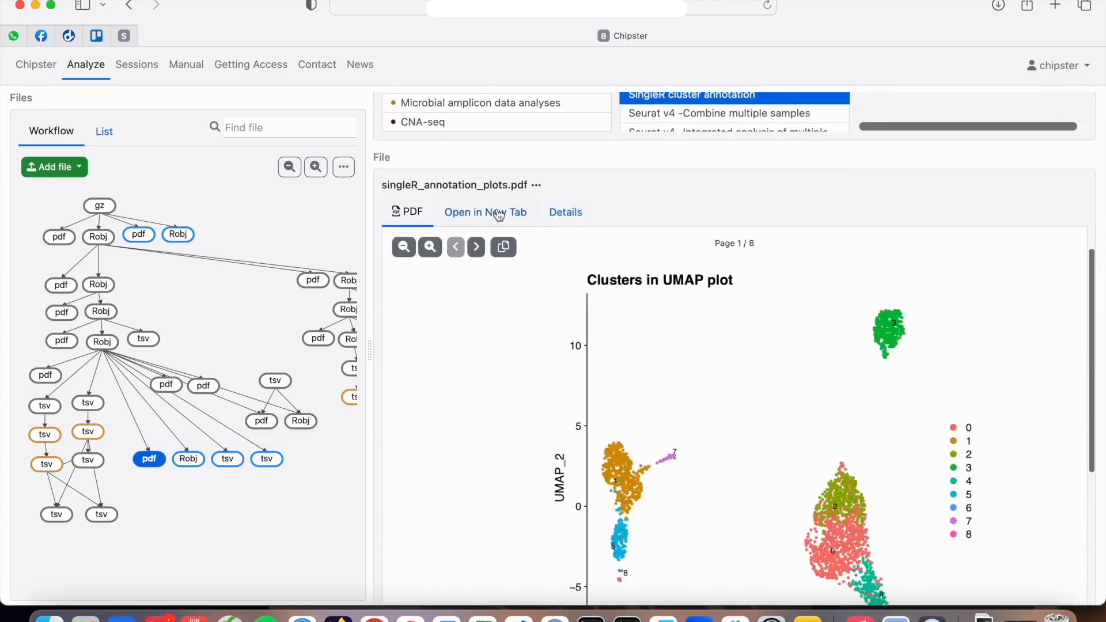
Step: Open the SingleR plots PDF in a separate browser tab and zoom out to see whole pages
click(479, 213)
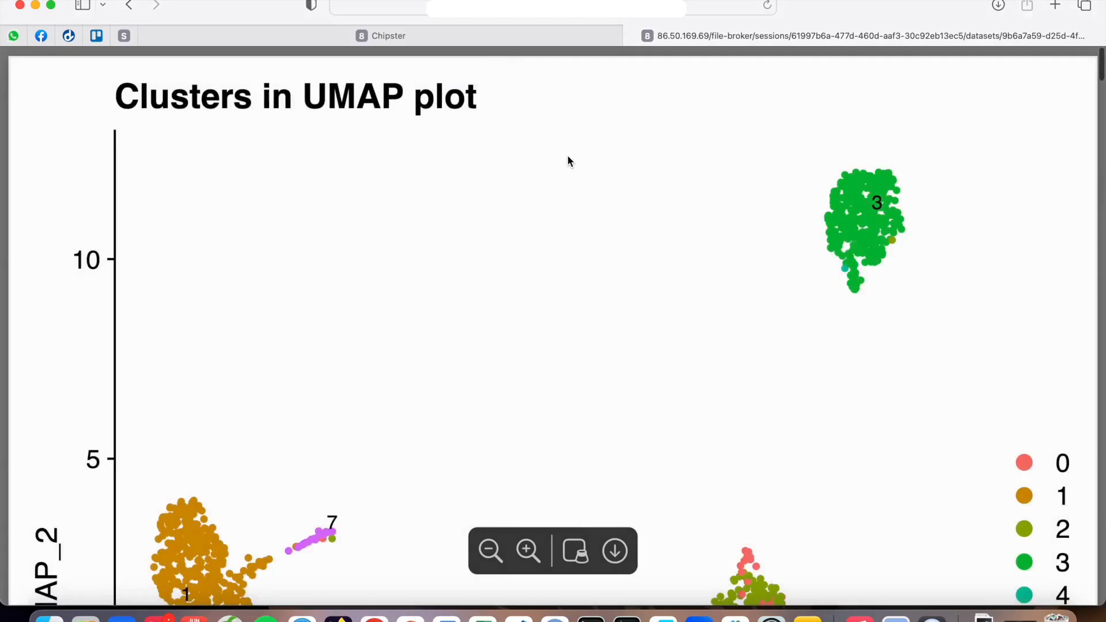
key(super+minus)
key(super+minus)
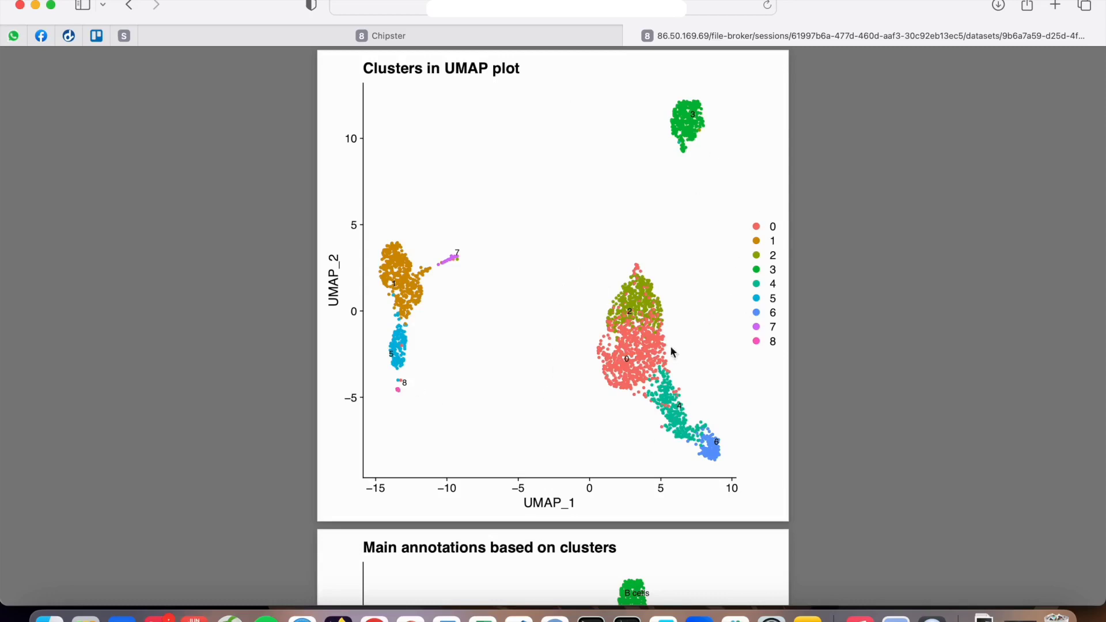
scroll(485, 223, down, 1)
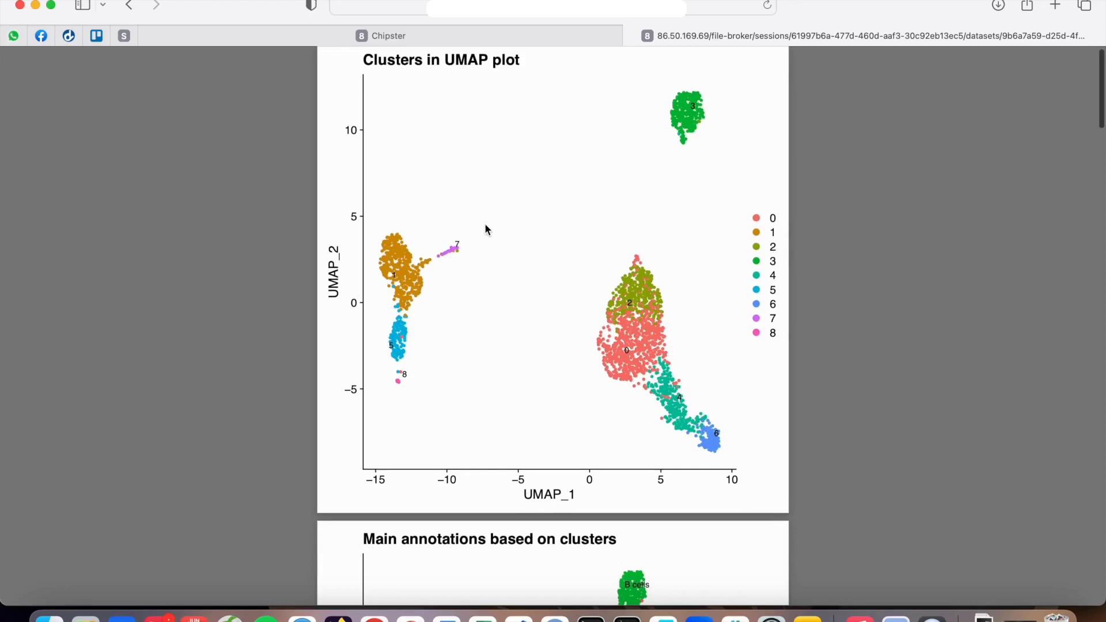
scroll(484, 223, down, 2)
scroll(485, 223, down, 3)
scroll(486, 227, down, 3)
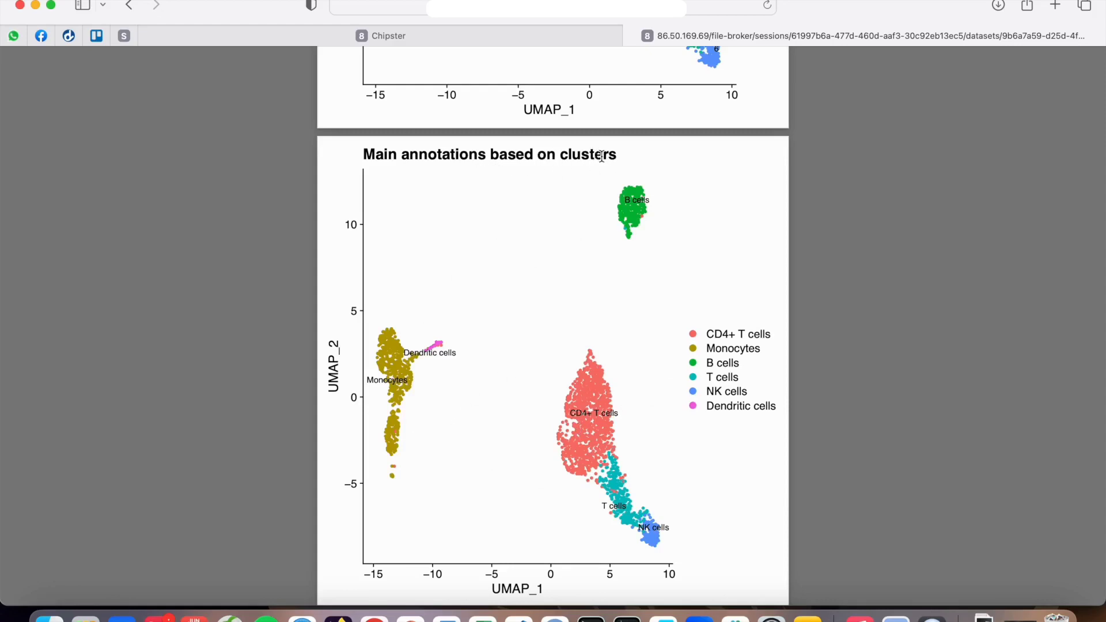
scroll(534, 337, down, 2)
scroll(534, 337, down, 5)
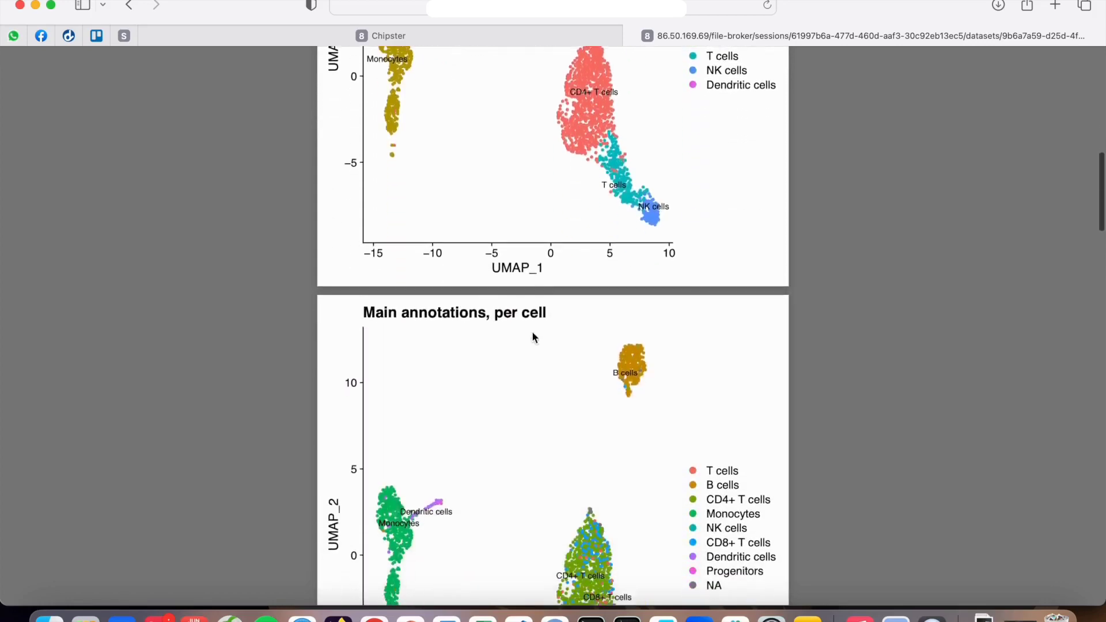
scroll(533, 337, down, 3)
scroll(534, 337, down, 3)
scroll(534, 337, down, 5)
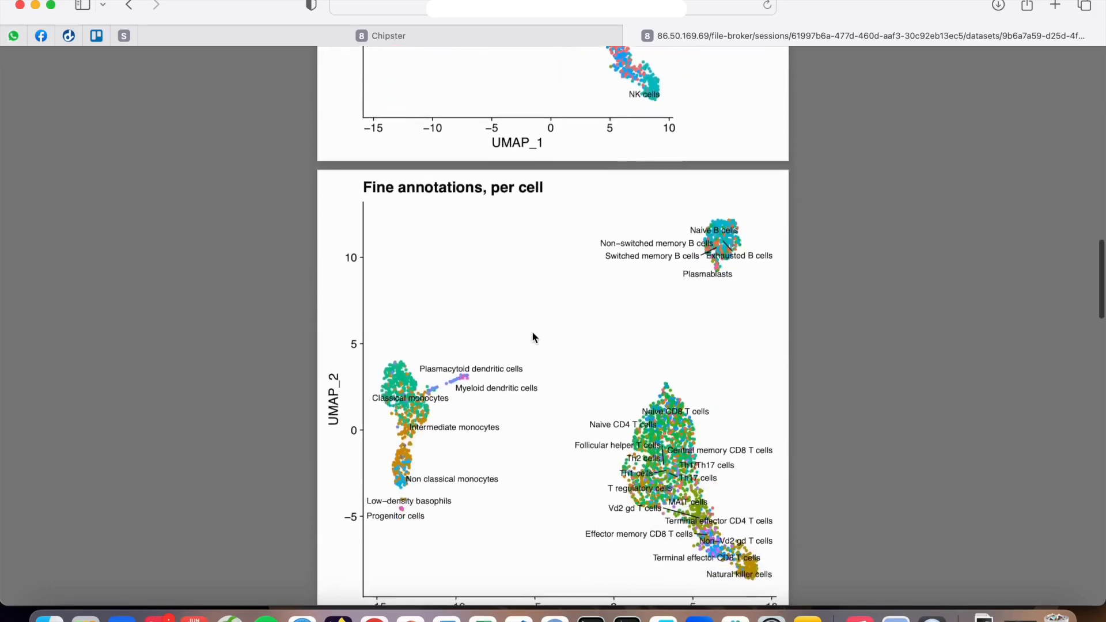
scroll(534, 337, up, 5)
scroll(533, 338, up, 3)
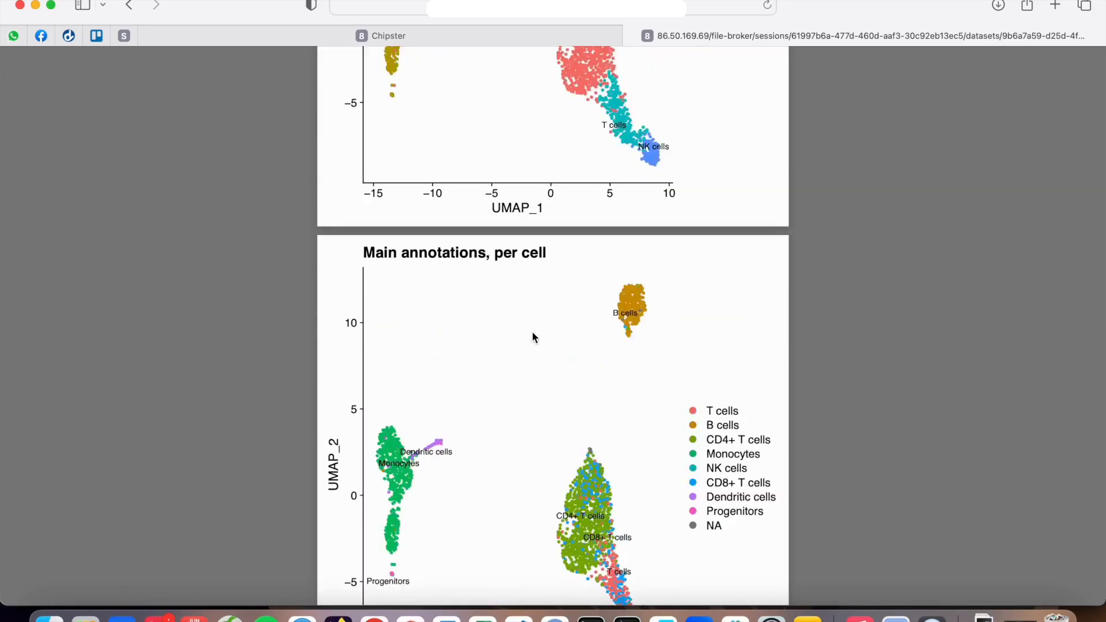
scroll(413, 429, down, 2)
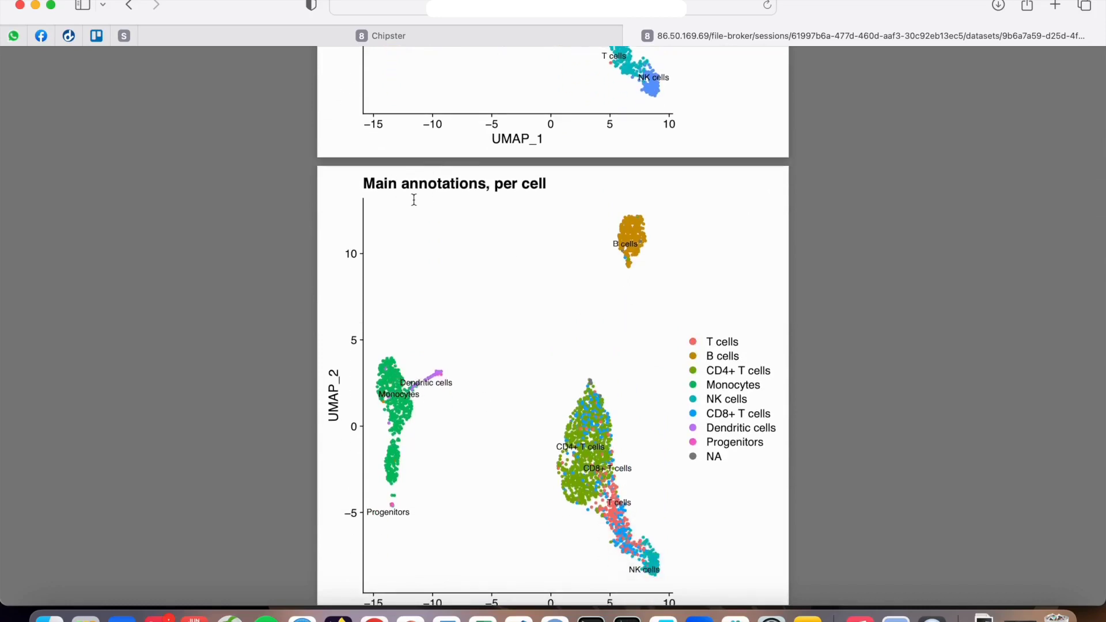
scroll(488, 318, down, 1)
scroll(489, 318, down, 5)
scroll(488, 319, down, 3)
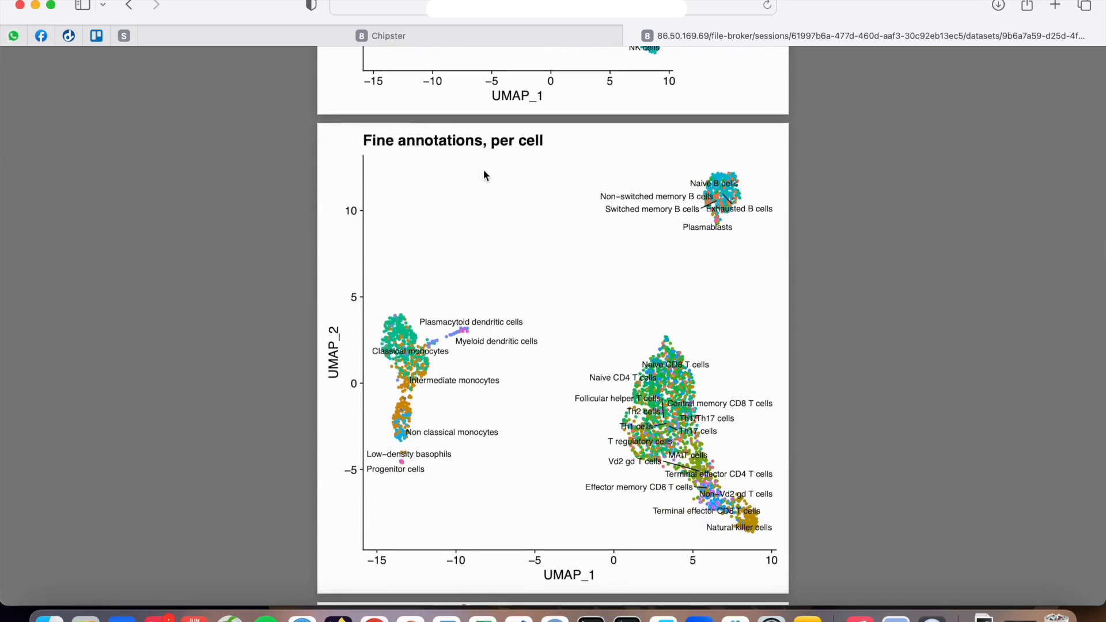
scroll(484, 176, down, 1)
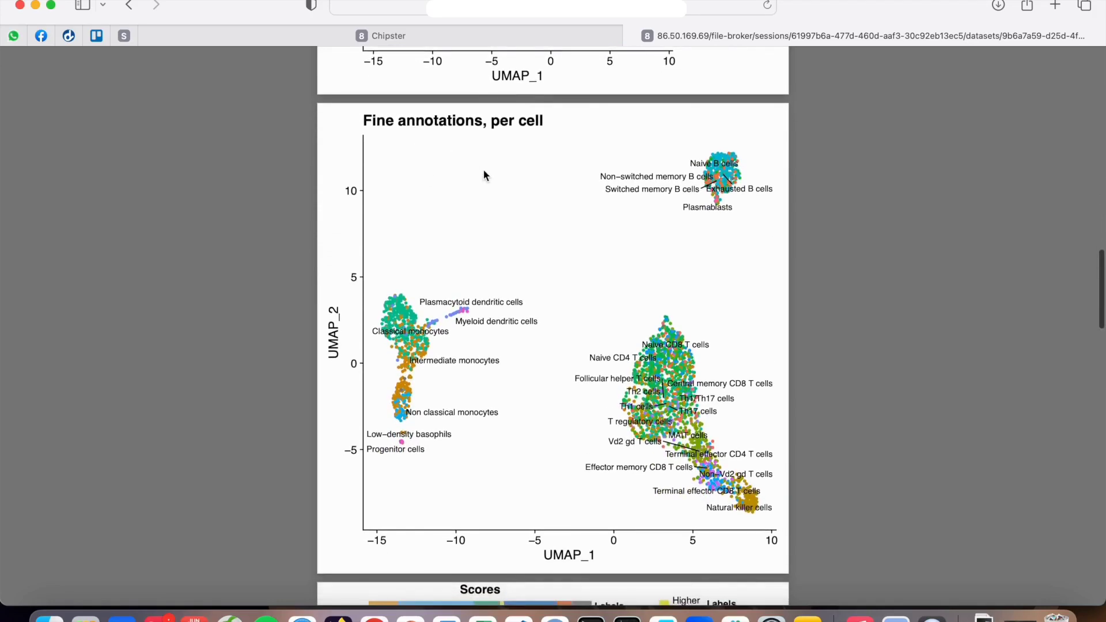
scroll(484, 176, down, 3)
scroll(485, 175, down, 5)
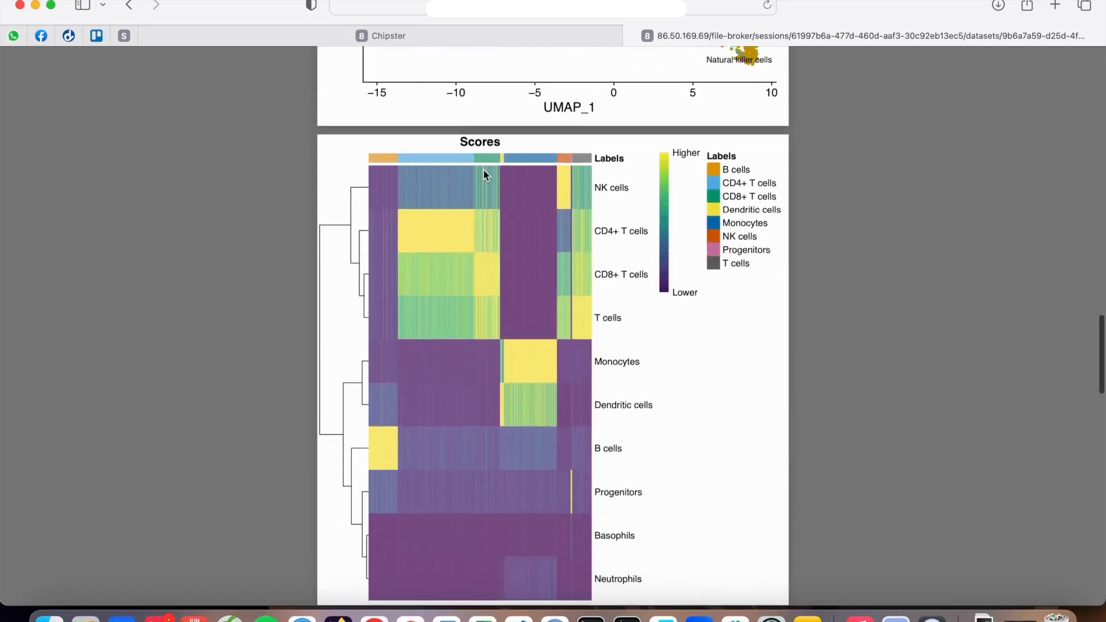
scroll(483, 170, down, 5)
scroll(483, 170, up, 3)
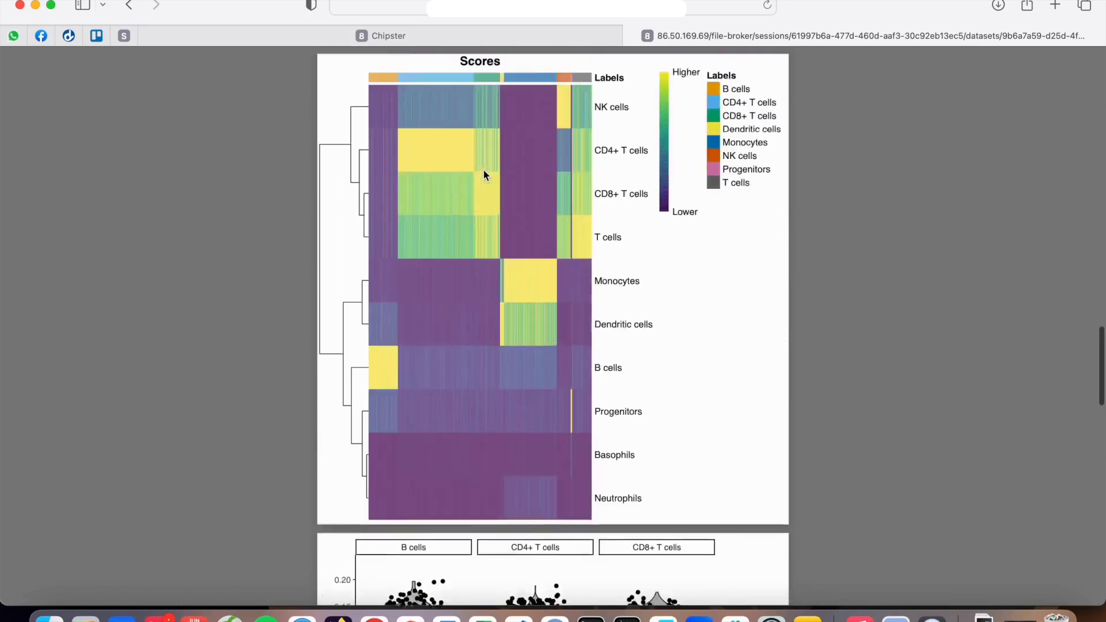
scroll(484, 170, up, 2)
scroll(484, 170, down, 5)
scroll(483, 170, down, 2)
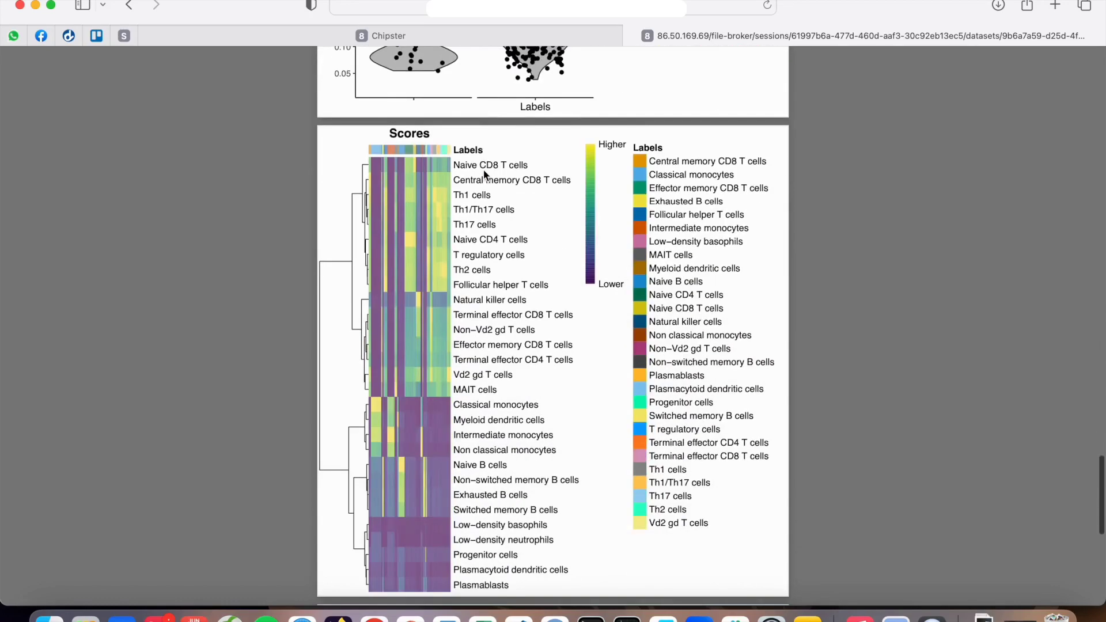
scroll(485, 176, up, 1)
scroll(484, 175, up, 1)
scroll(484, 175, up, 3)
scroll(484, 170, up, 4)
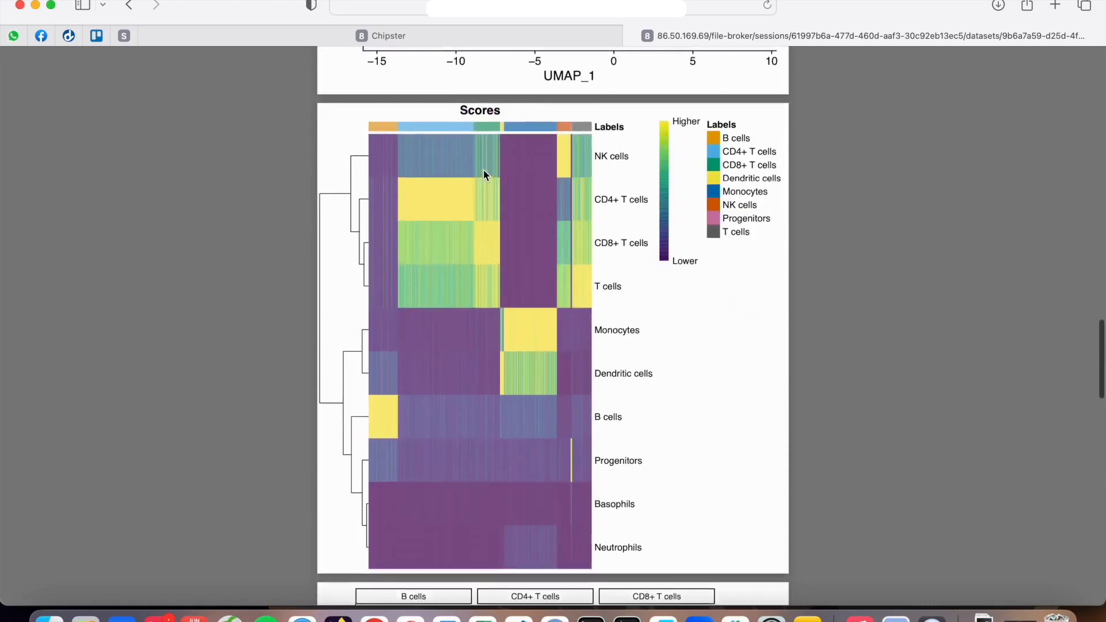
scroll(482, 170, down, 1)
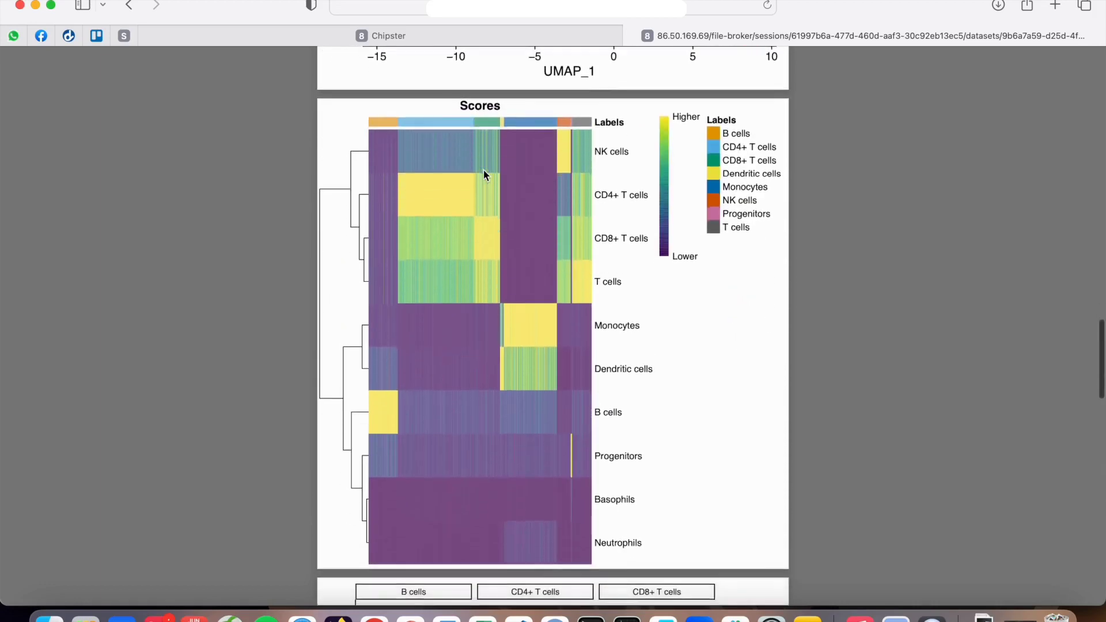
scroll(483, 175, up, 1)
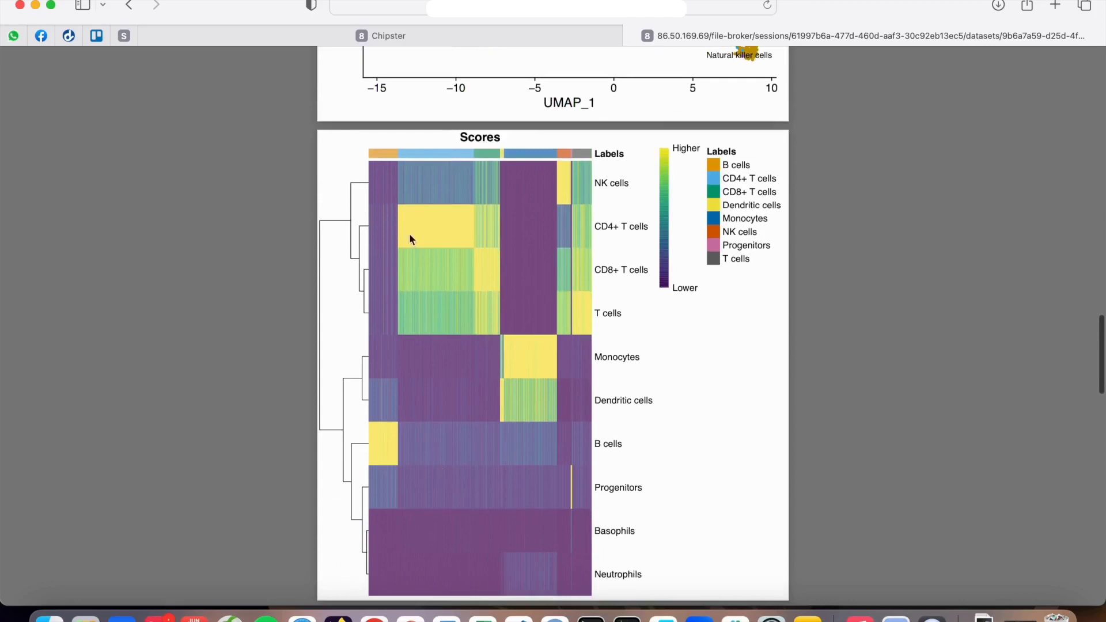
scroll(438, 499, down, 3)
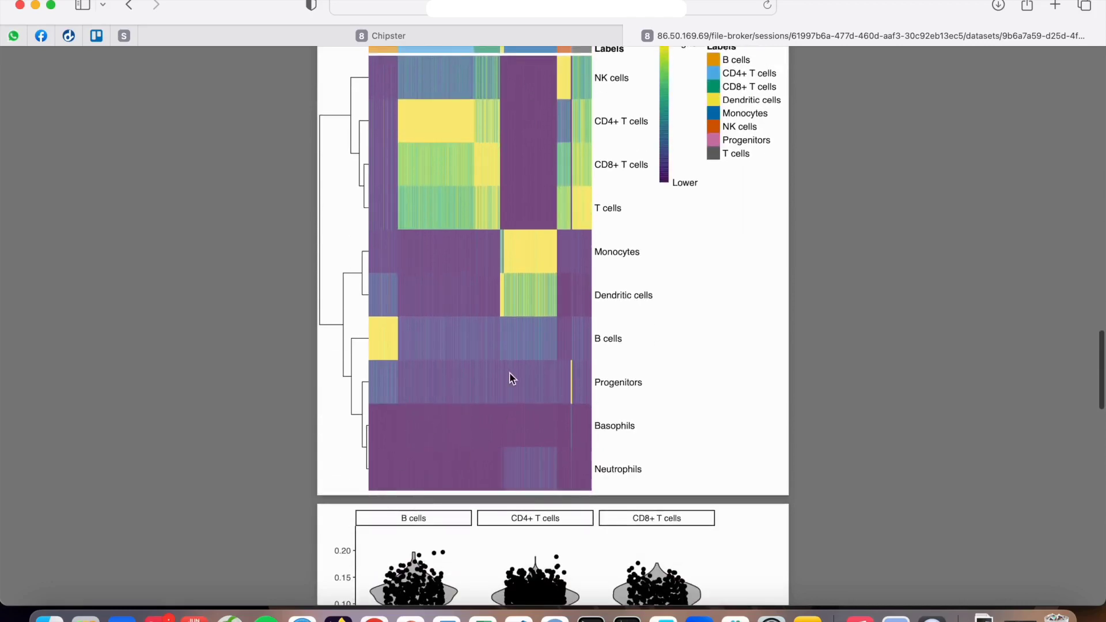
scroll(510, 377, up, 2)
scroll(692, 332, up, 1)
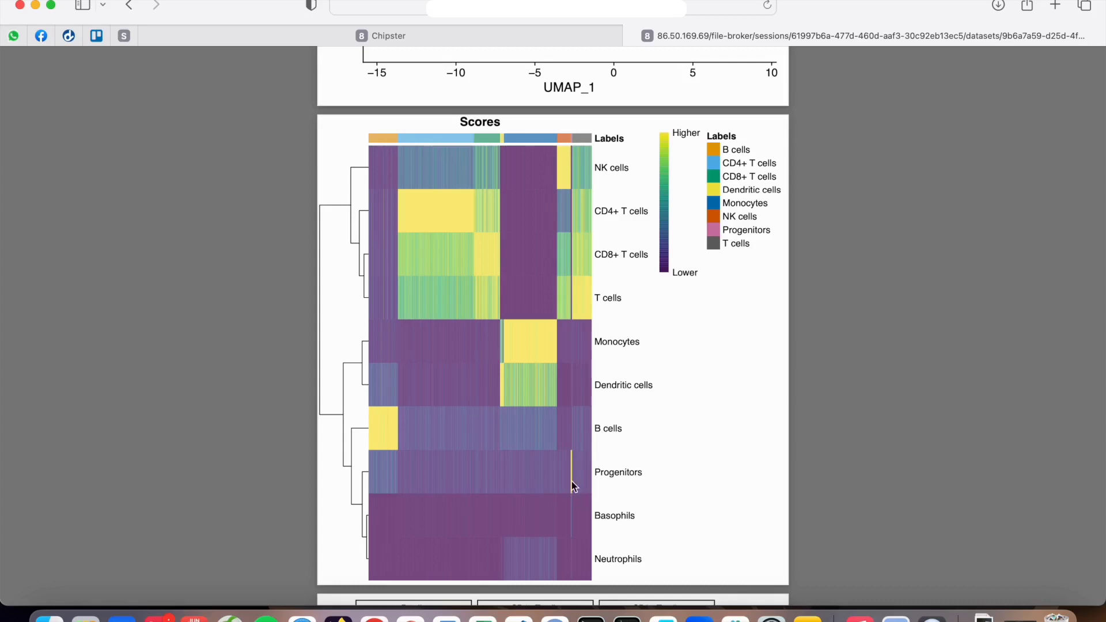
scroll(516, 276, down, 5)
scroll(516, 277, down, 2)
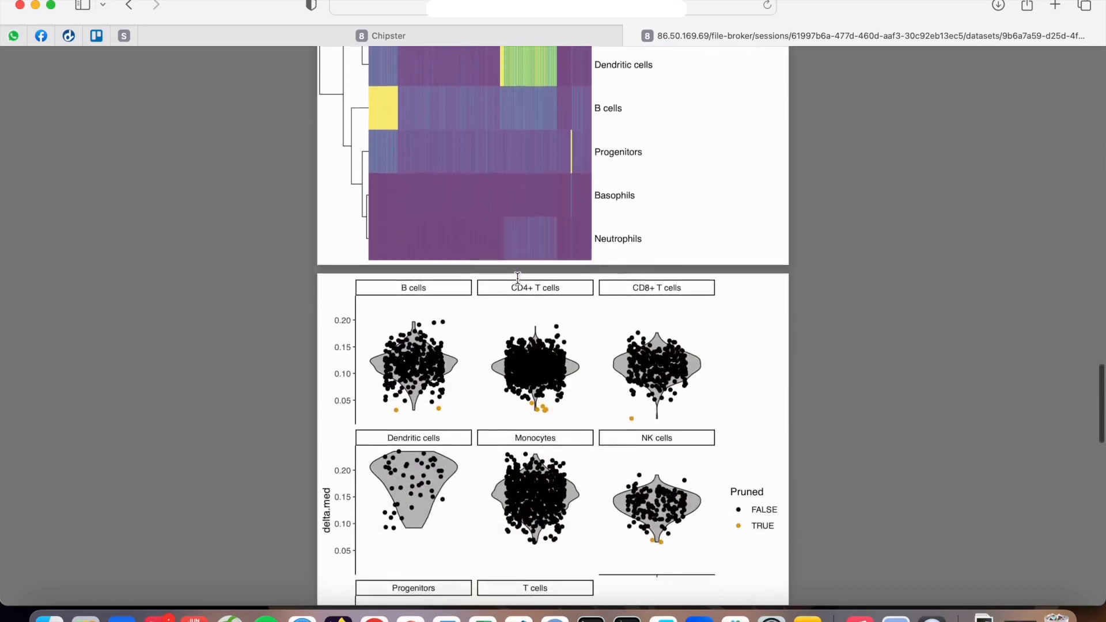
scroll(517, 276, down, 1)
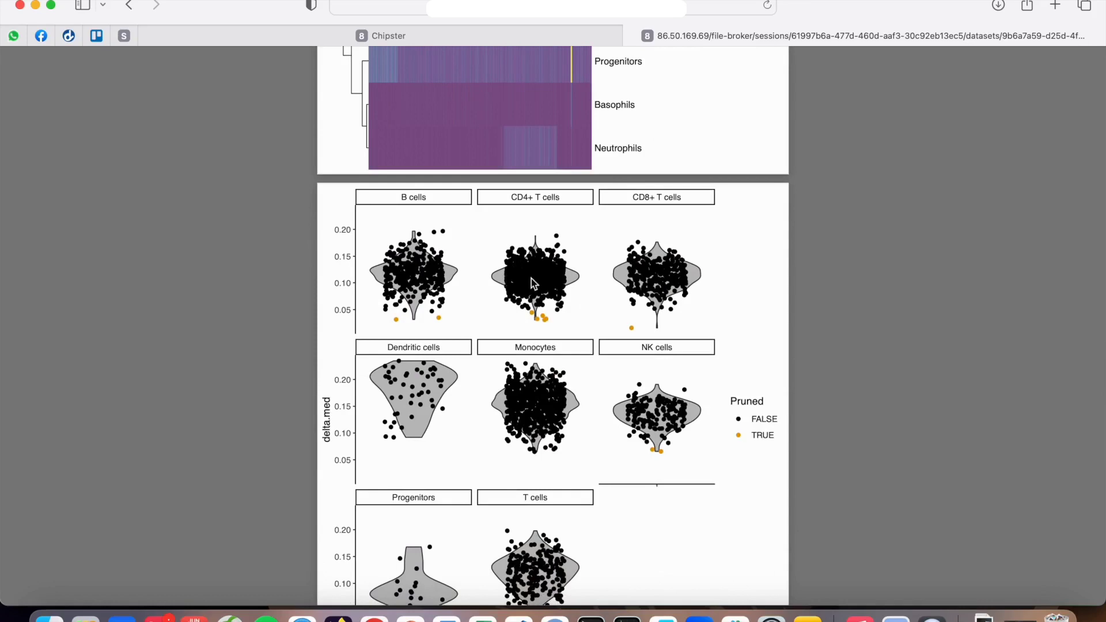
scroll(566, 275, down, 1)
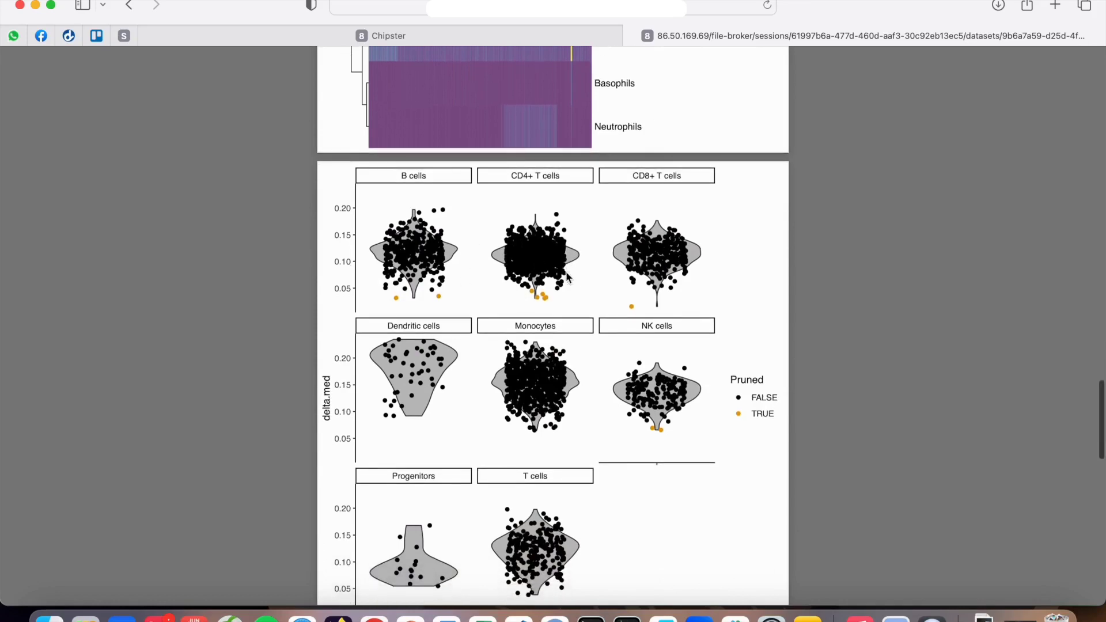
scroll(451, 241, down, 1)
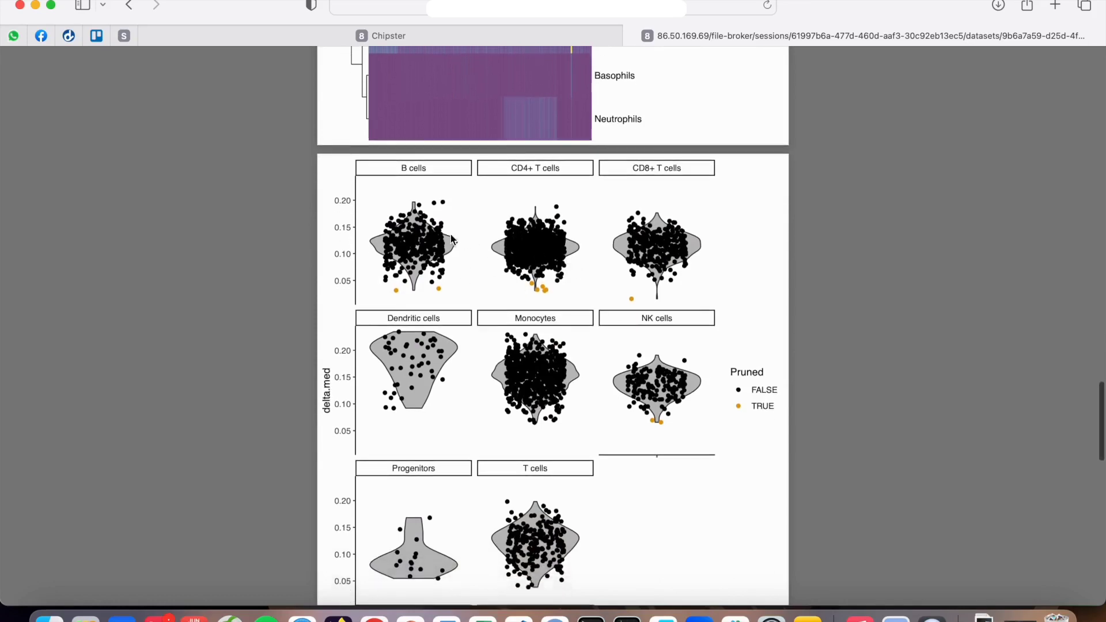
scroll(450, 241, down, 1)
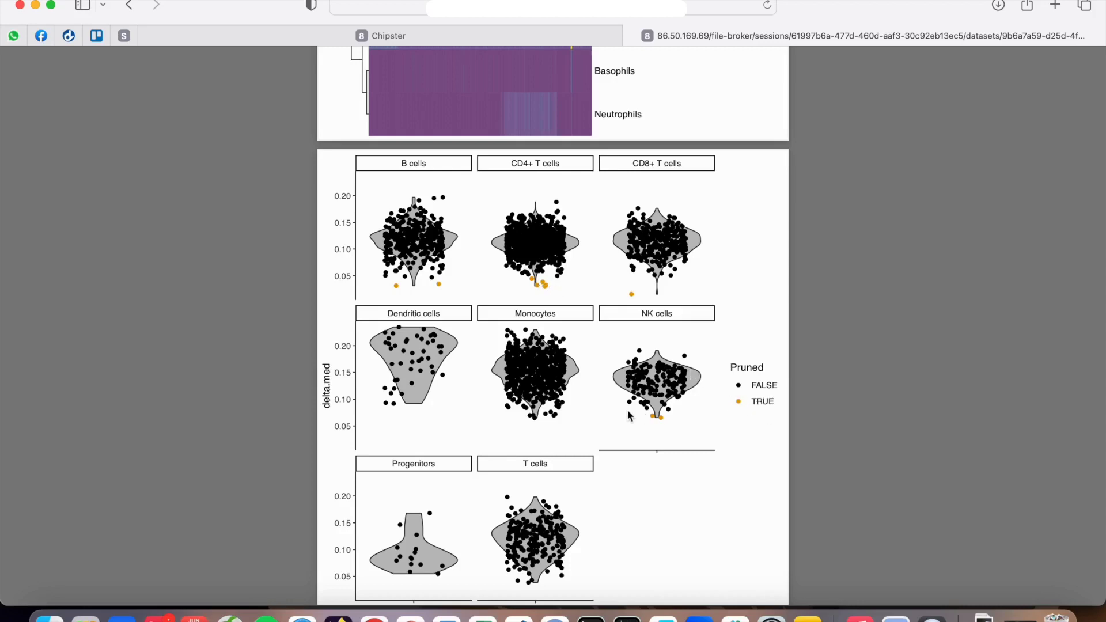
scroll(641, 426, down, 3)
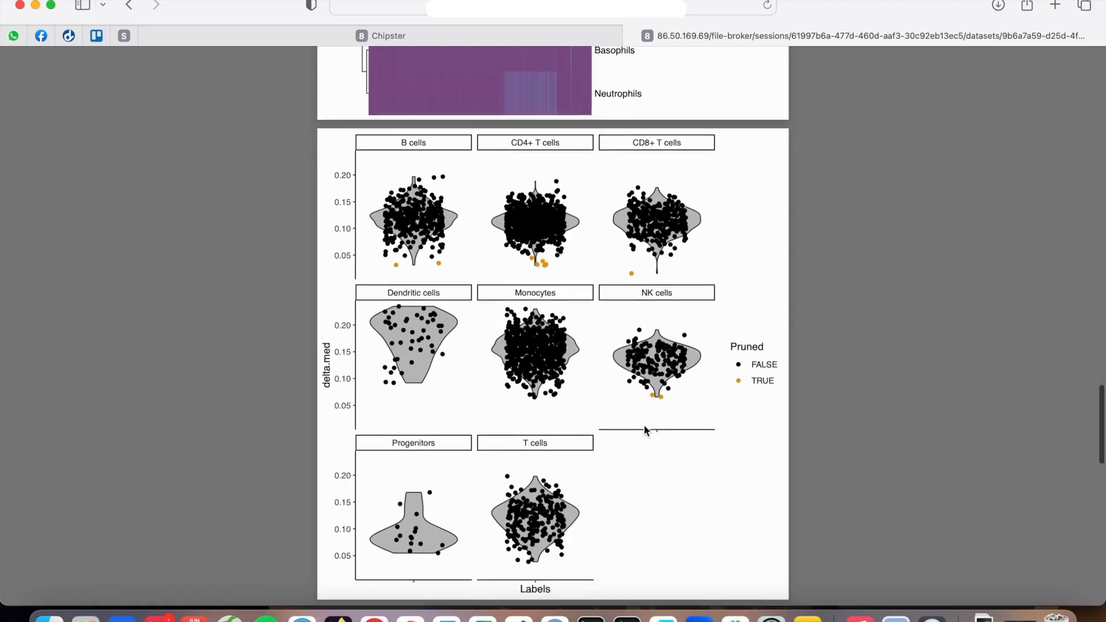
scroll(644, 425, up, 1)
scroll(644, 429, up, 1)
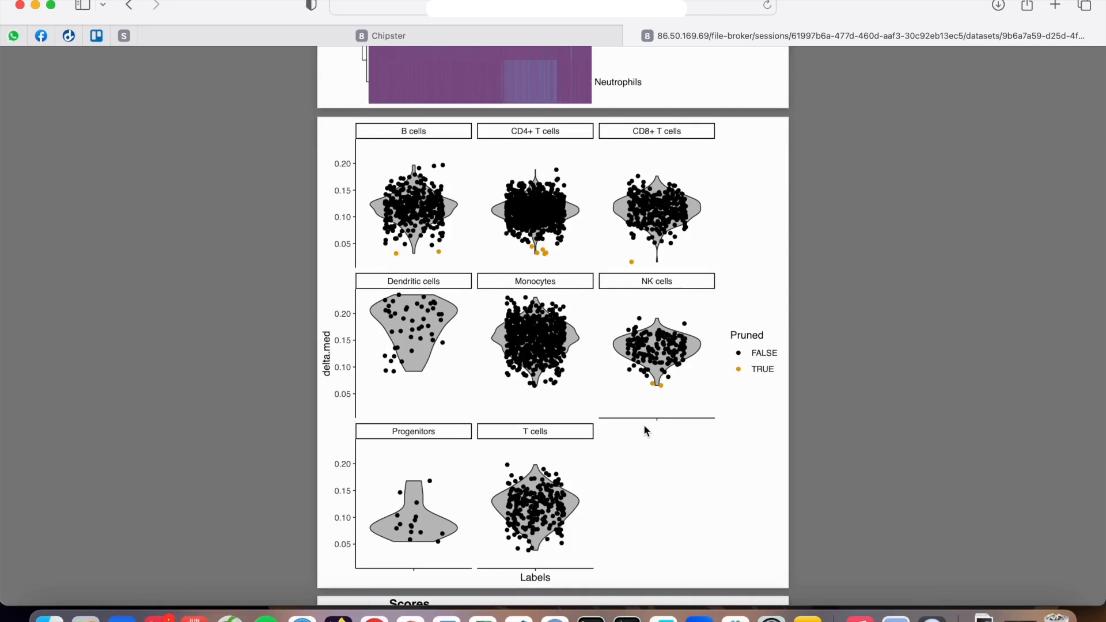
scroll(643, 424, up, 1)
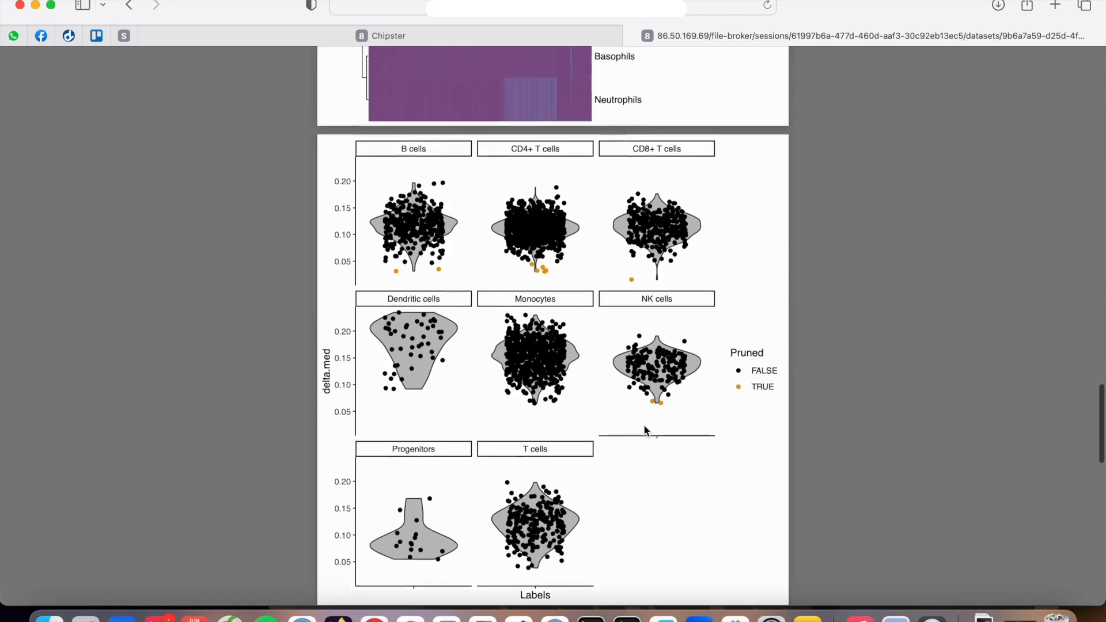